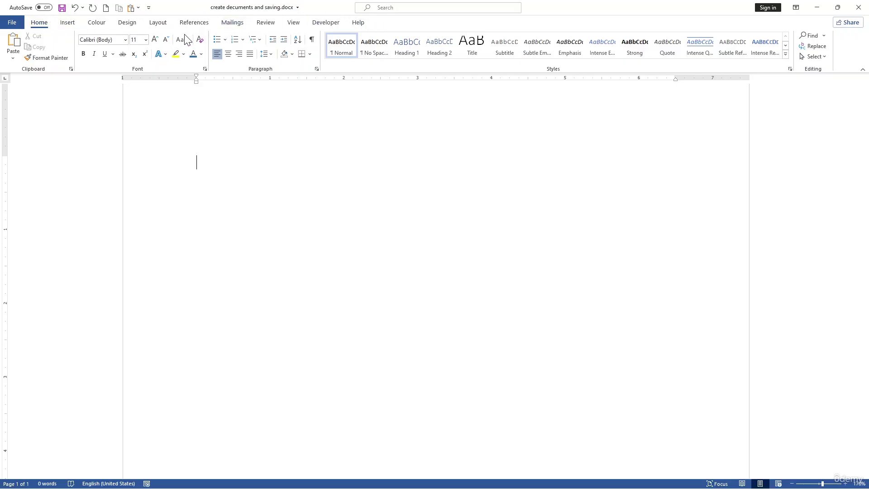
Look through the Insert, Layout, References, Review and View commands on the ribbon, including the list of open windows.
click(68, 23)
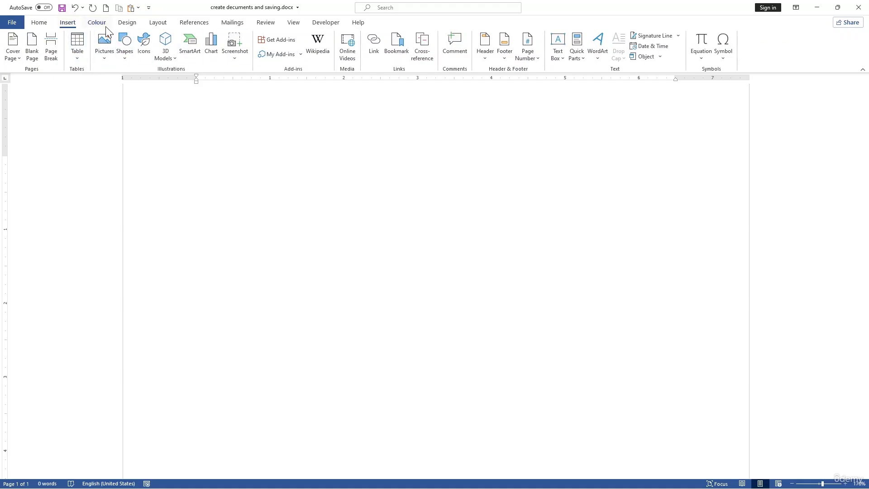
click(38, 25)
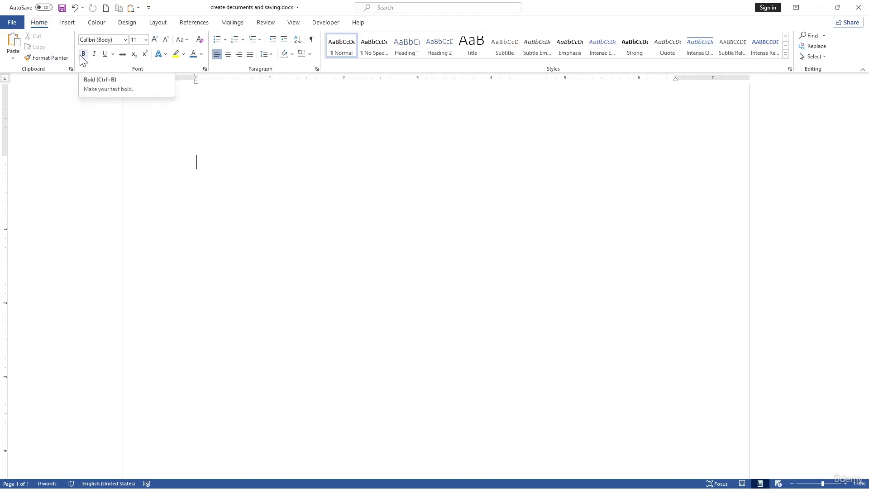
click(72, 26)
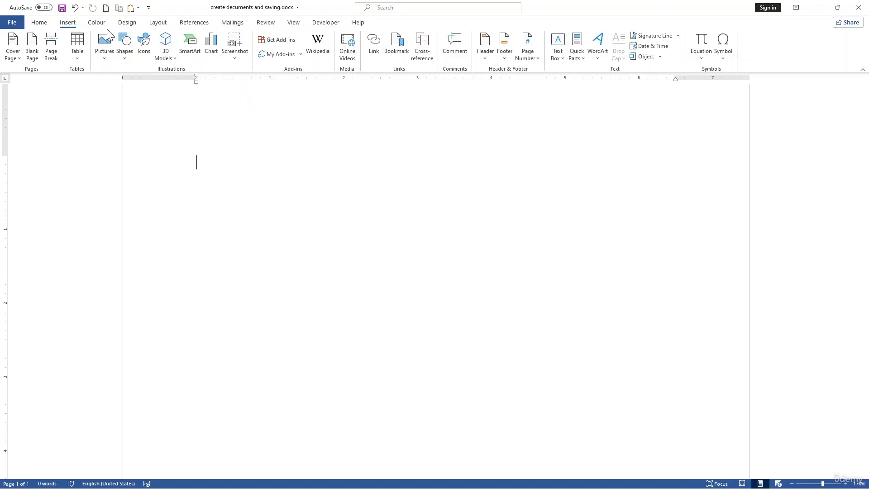
click(160, 23)
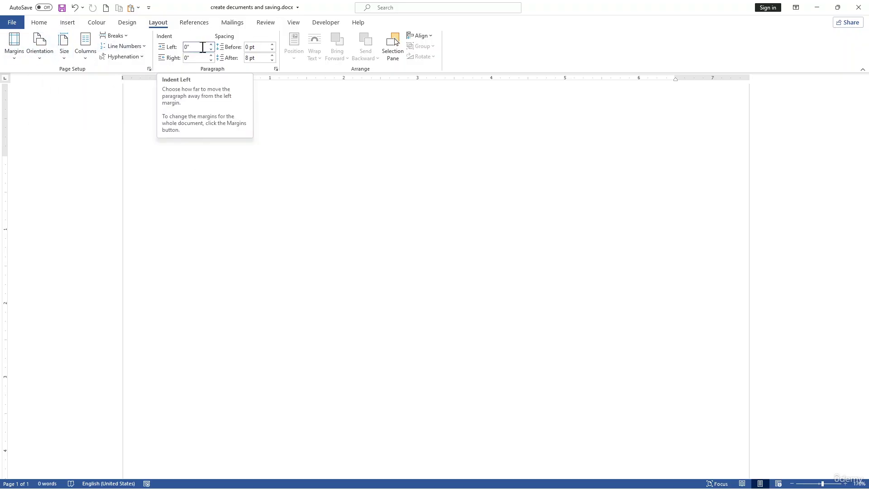
click(186, 25)
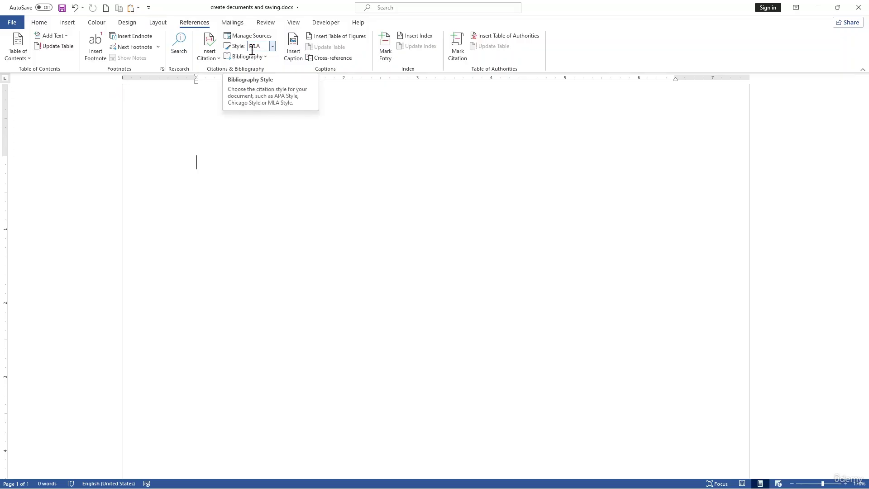
click(261, 27)
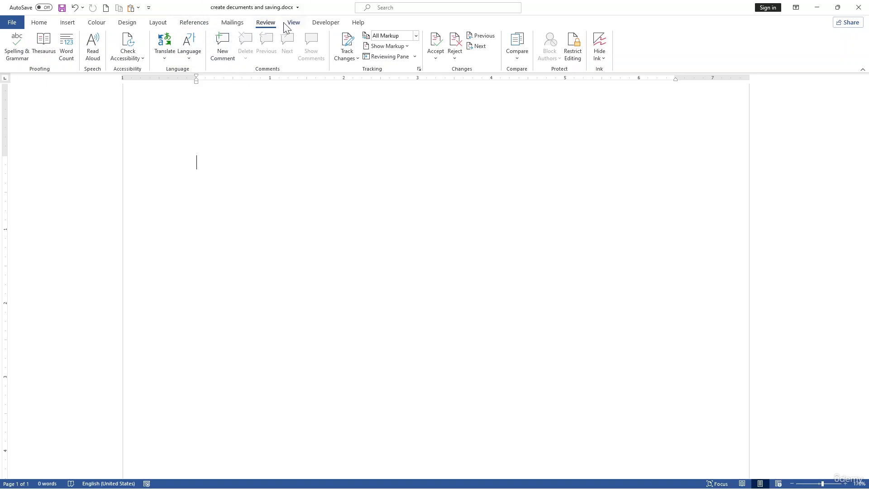
click(300, 26)
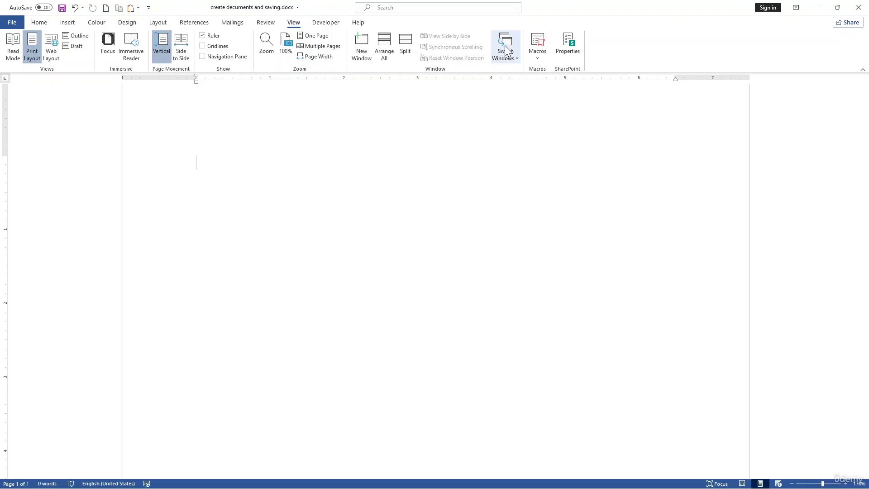
click(515, 57)
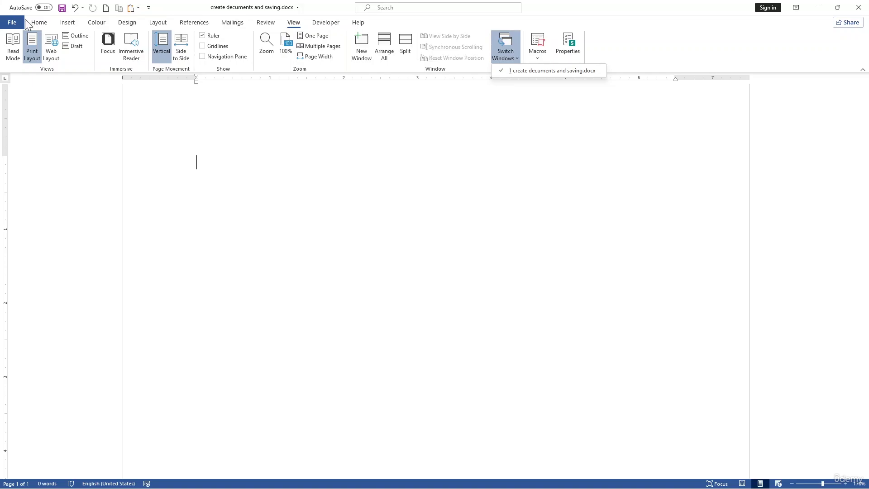
Examine the Home commands for line spacing, replacing, finding and selecting text, borders and font colour without applying any.
click(41, 24)
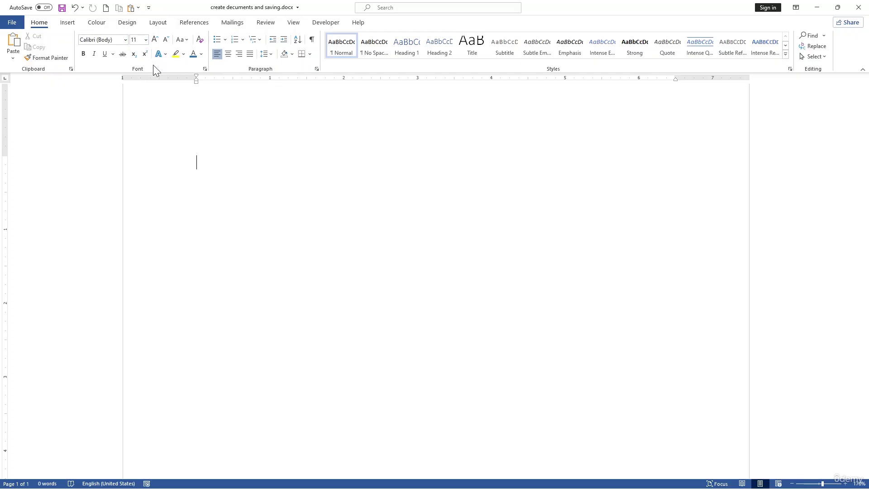
click(270, 55)
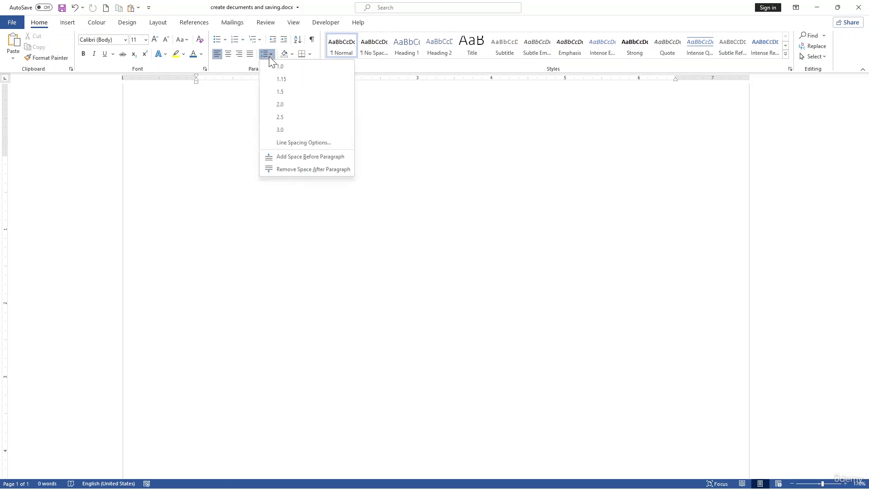
click(446, 216)
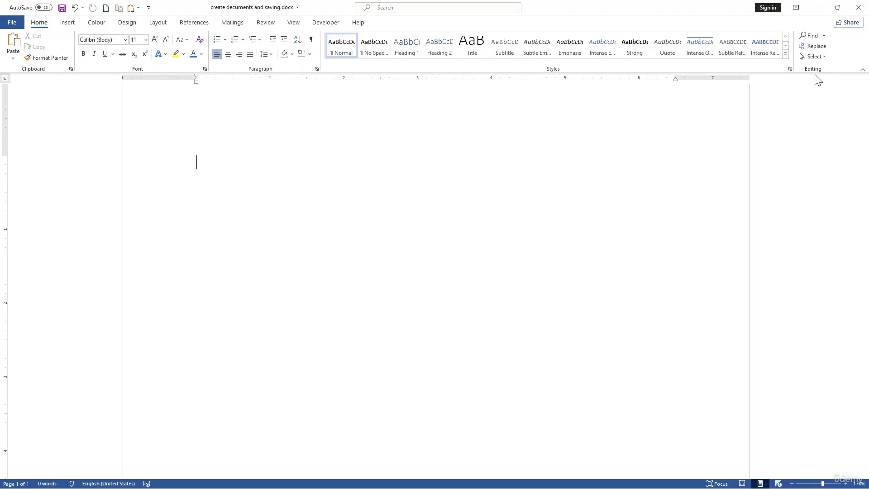
click(825, 49)
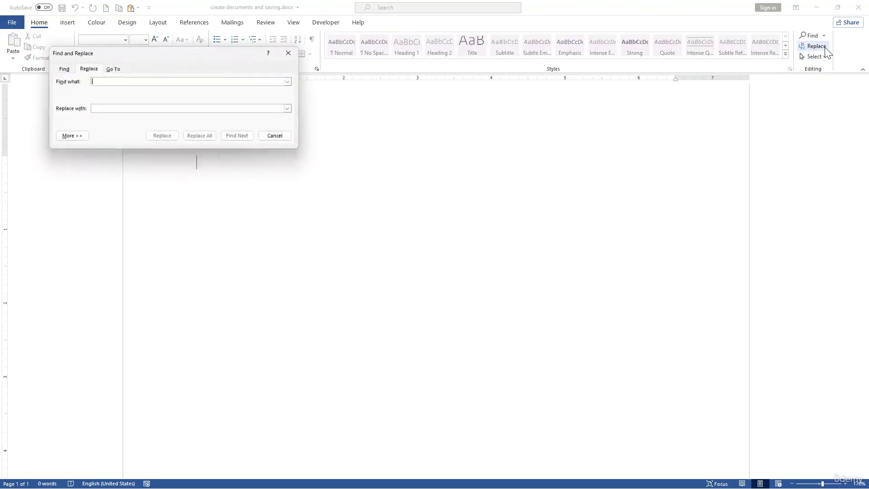
click(289, 50)
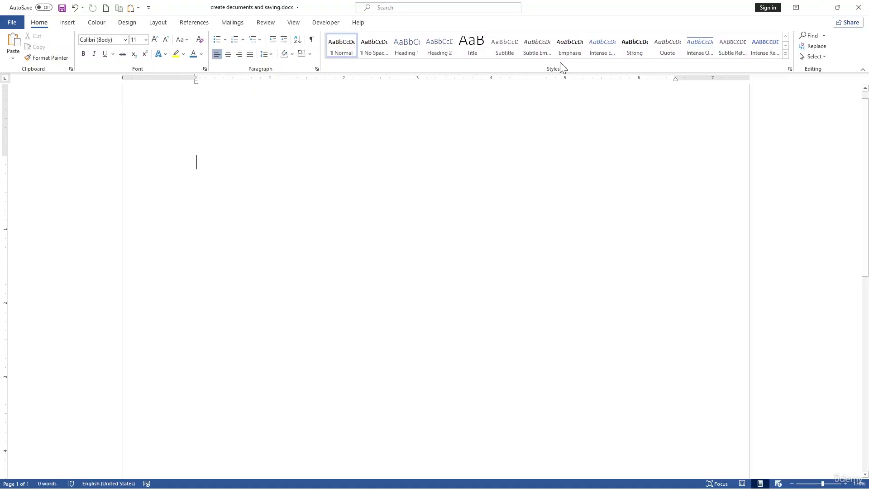
click(823, 35)
click(483, 264)
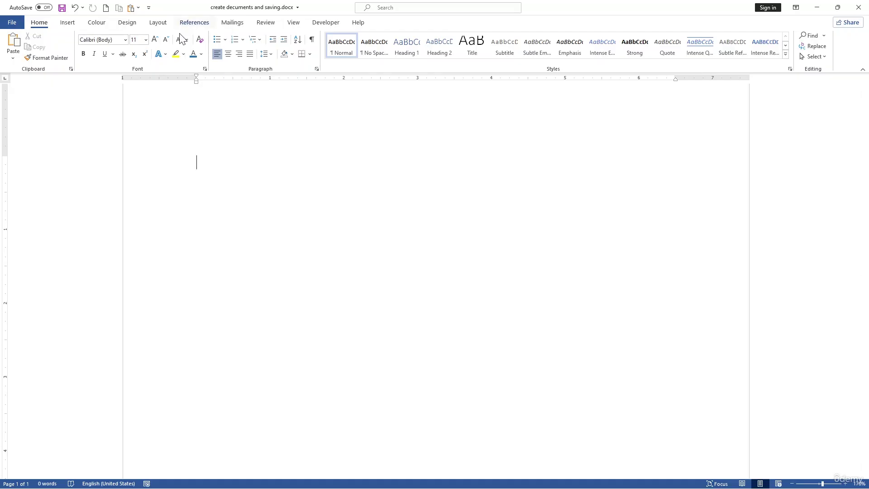
click(822, 57)
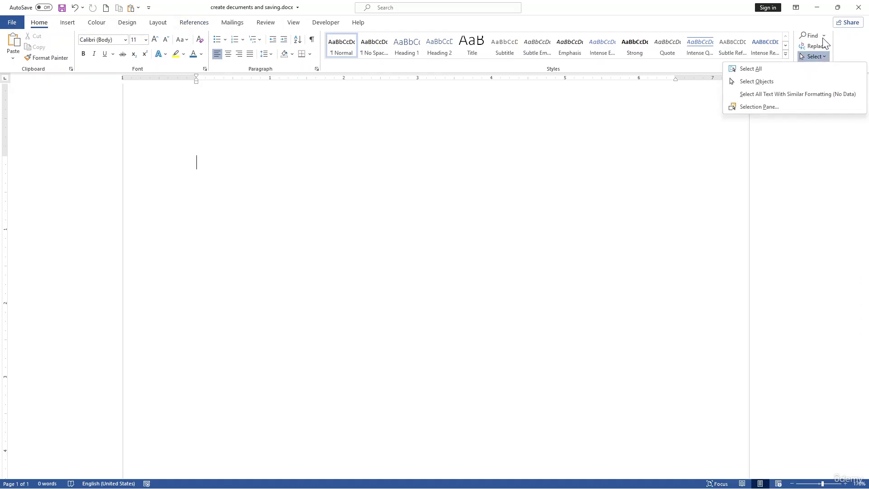
click(822, 36)
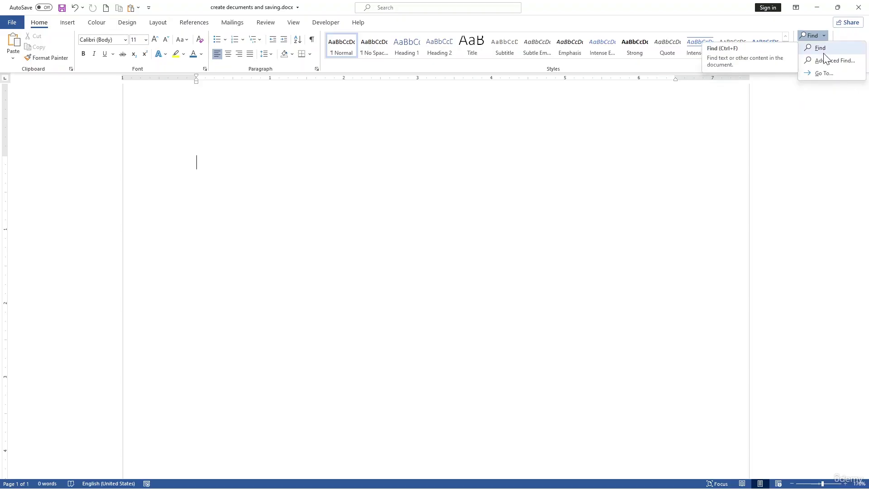
click(310, 54)
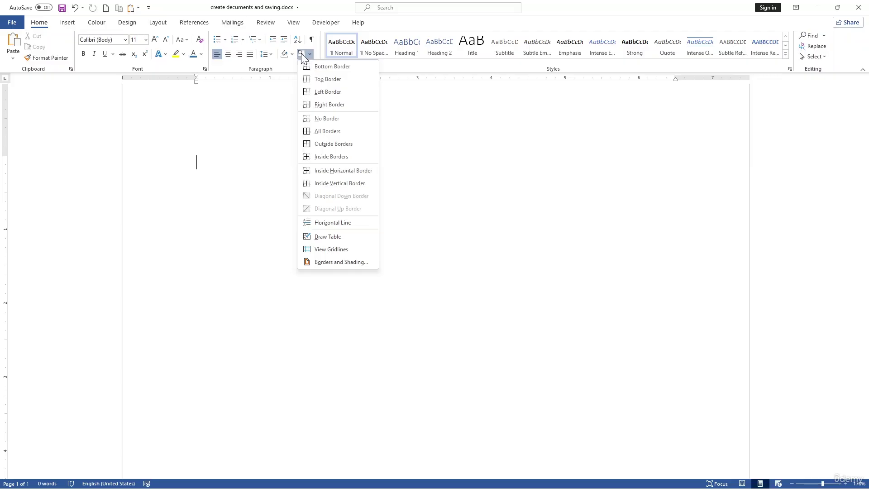
click(200, 56)
click(200, 55)
View the detailed options of the Clipboard, Paragraph and Styles groups, closing each one without changes.
click(71, 68)
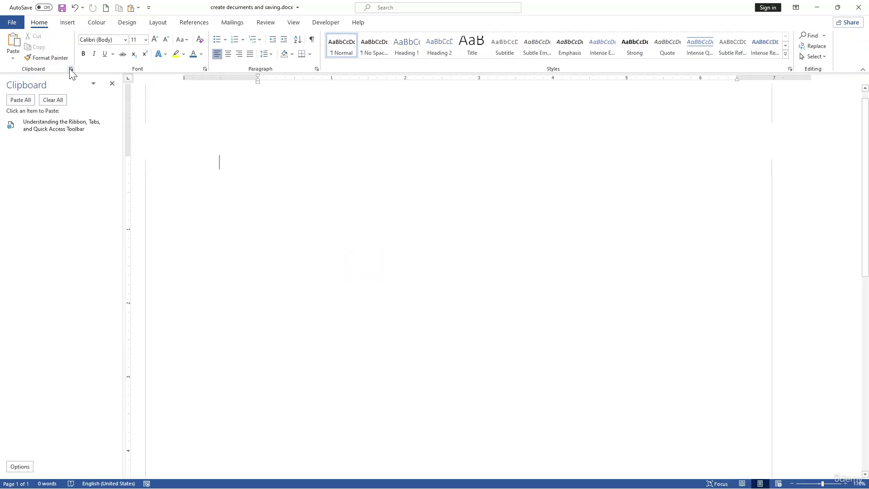
click(111, 84)
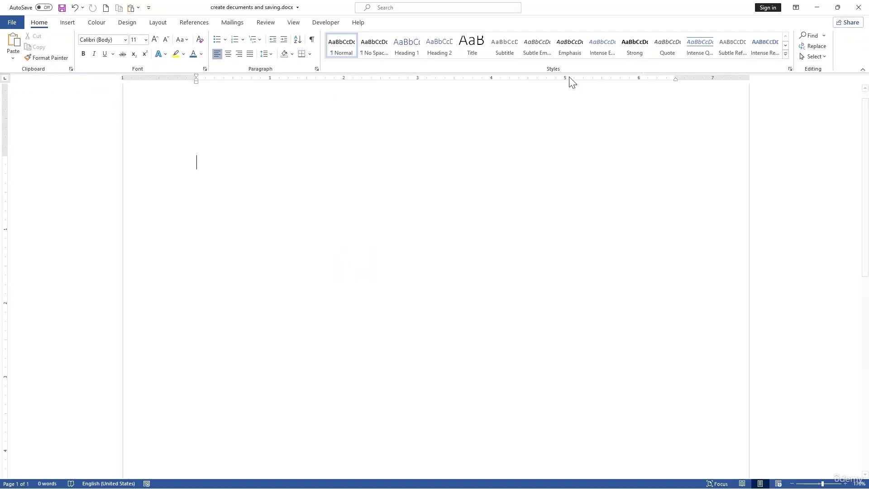
click(316, 70)
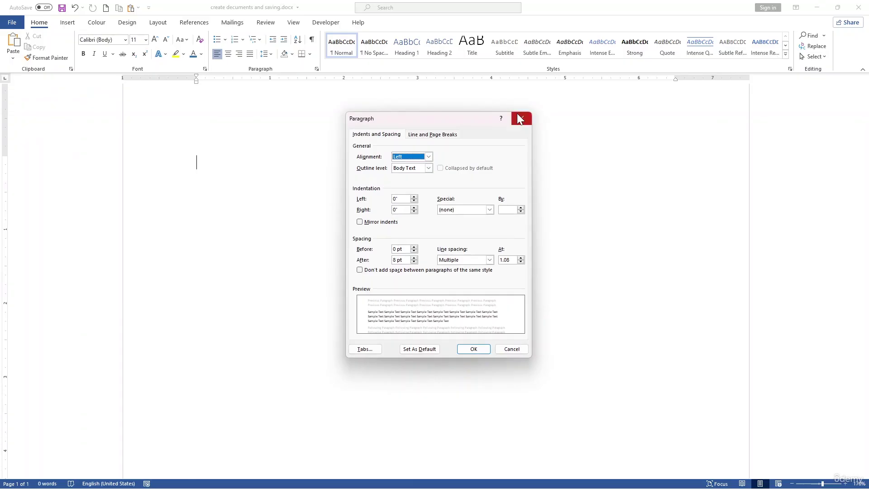
click(520, 119)
click(790, 69)
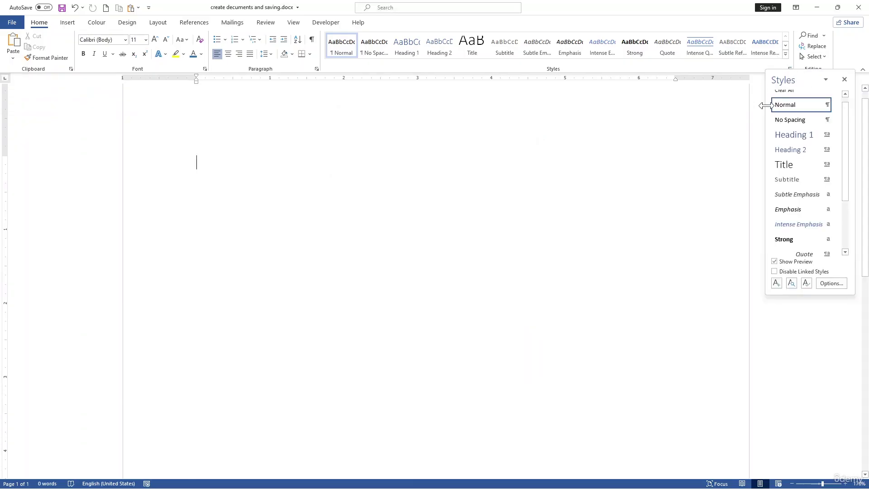
click(842, 80)
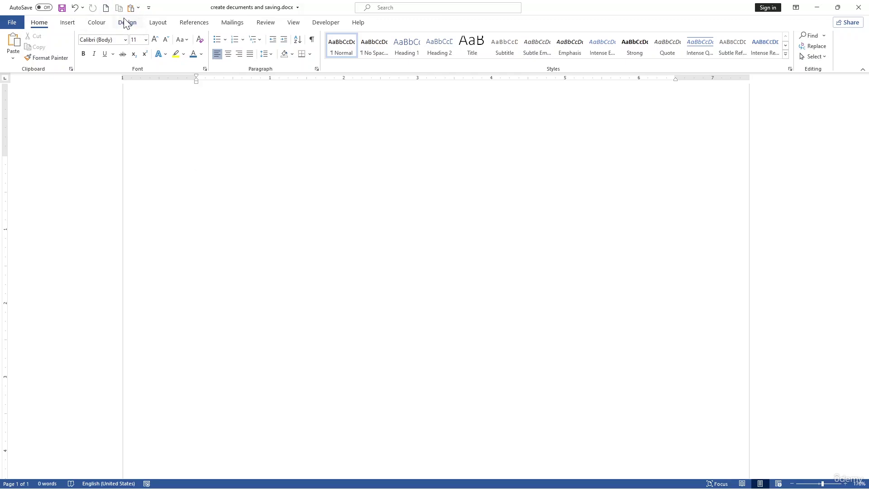
Customize the Quick Access Toolbar by adding Open and Print Preview and Print, and removing New.
click(149, 8)
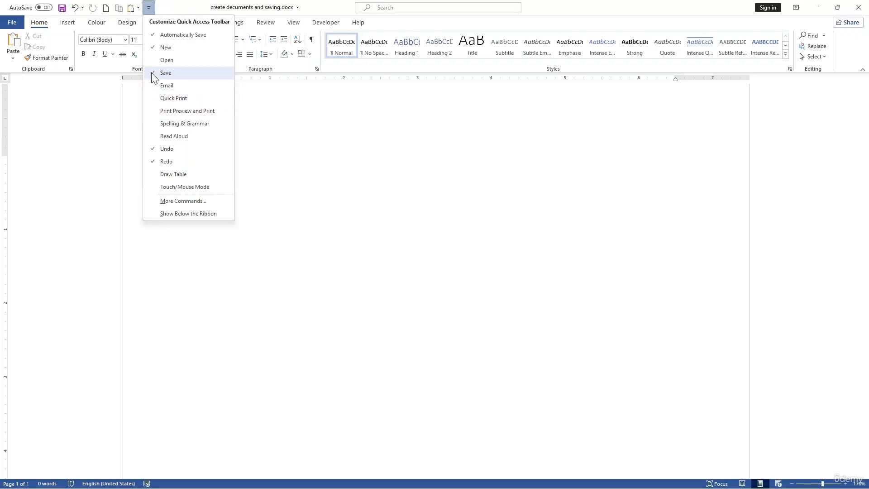
click(154, 61)
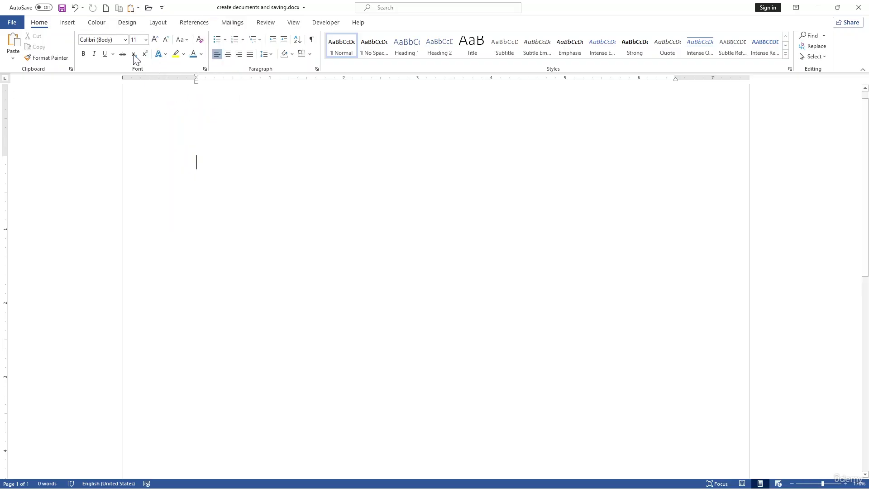
click(162, 8)
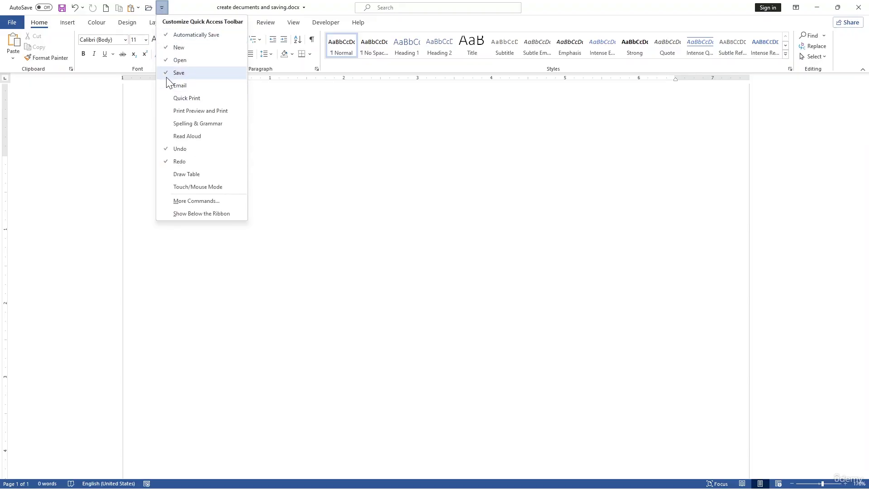
click(179, 47)
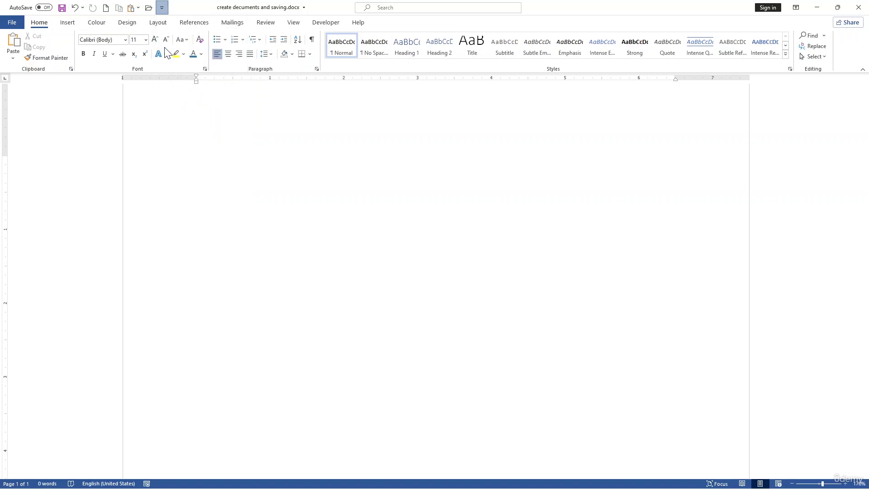
click(149, 8)
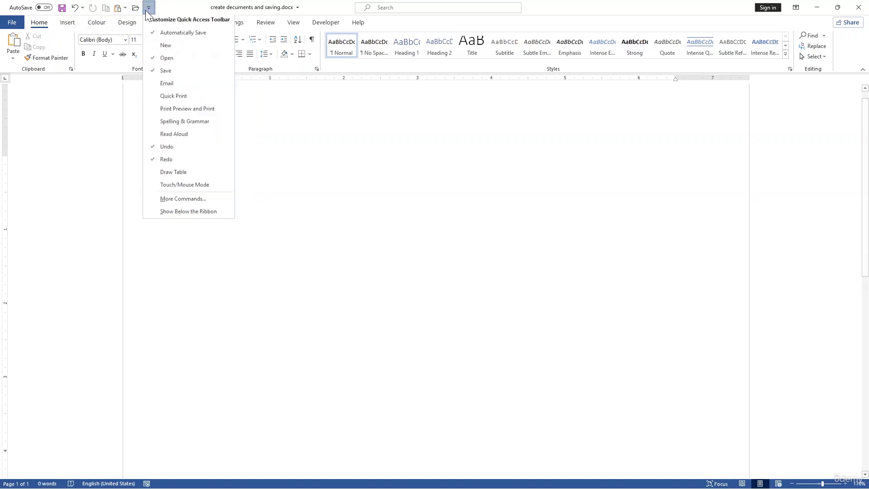
click(159, 112)
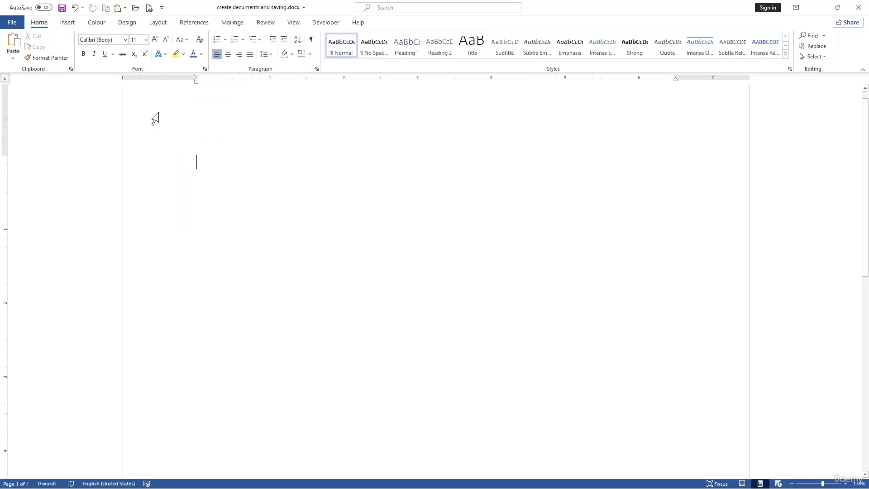